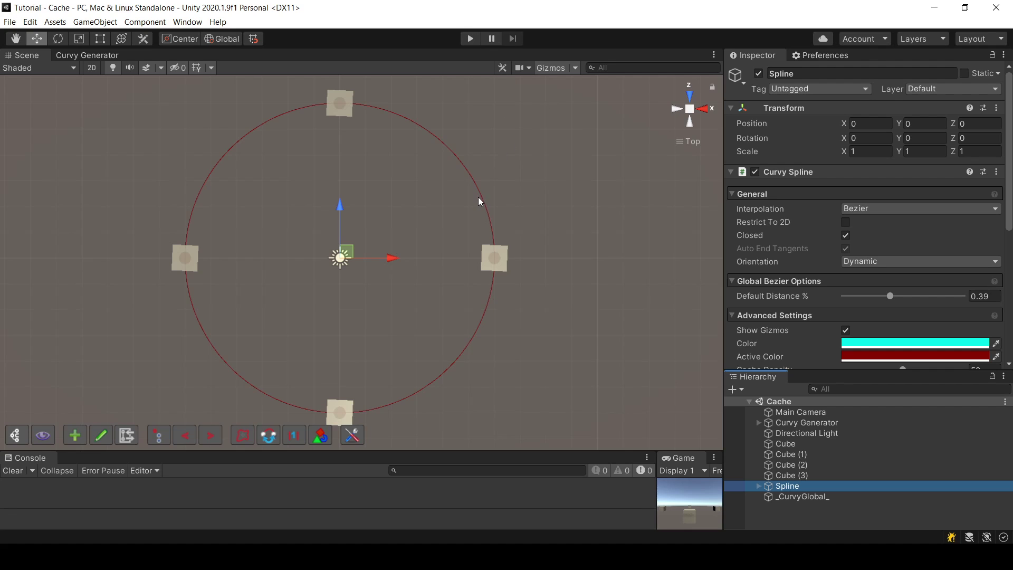
- Turn on Approximation in the Curvy scene view visibility, alongside Curve, to show the approximation points
scroll(462, 202, "down", 3)
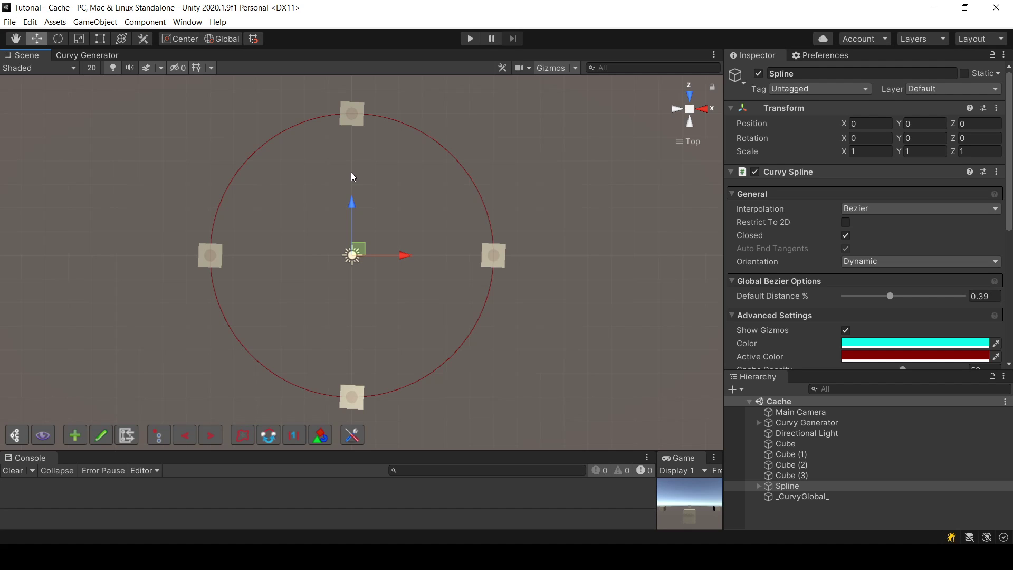
left_click(42, 436)
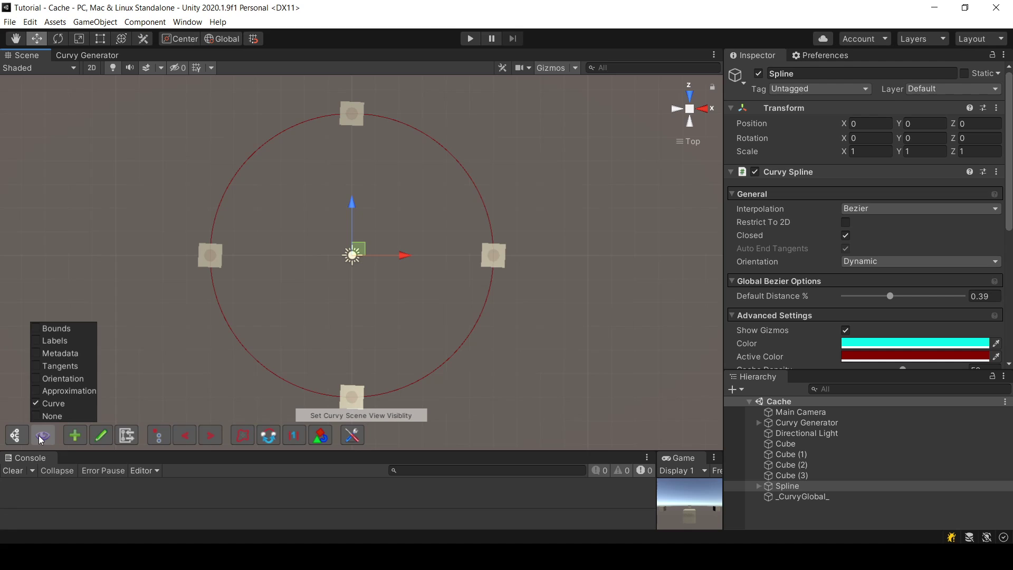
left_click(61, 391)
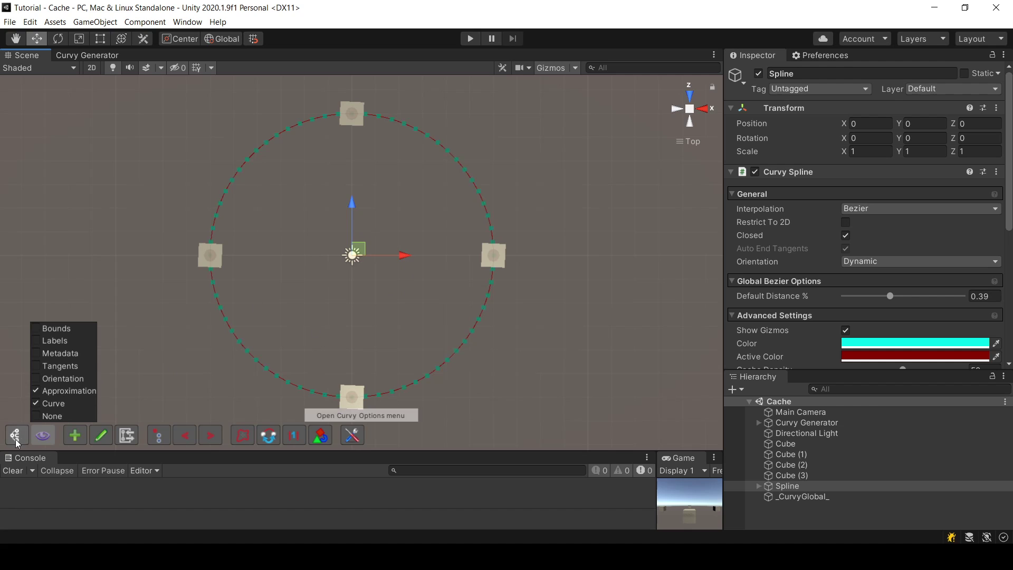
- Zoom and pan in on the top of the spline circle to inspect its approximation points, then undo twice
scroll(286, 219, "up", 3)
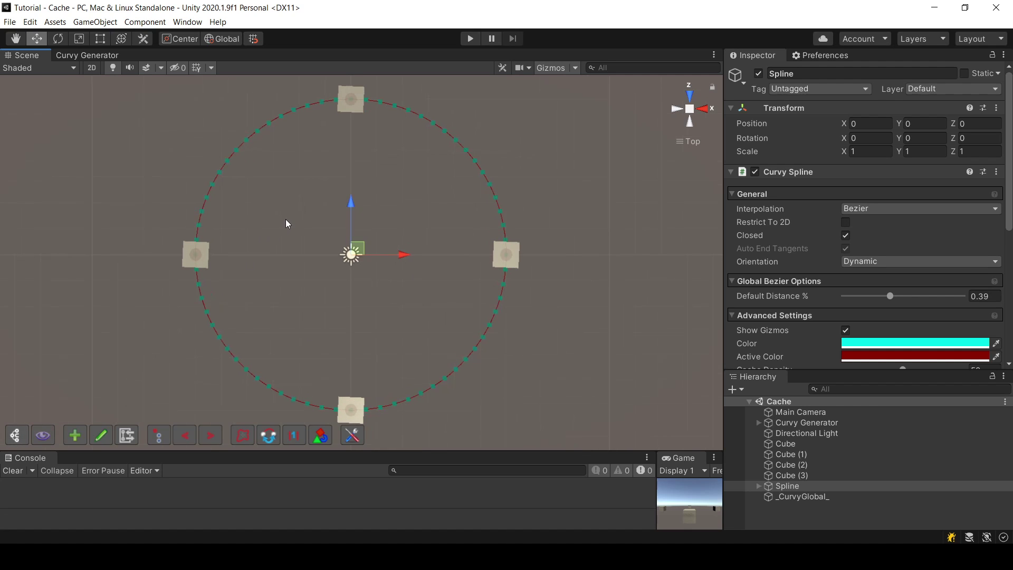
middle_click_drag(292, 217, 321, 295)
scroll(342, 167, "up", 3)
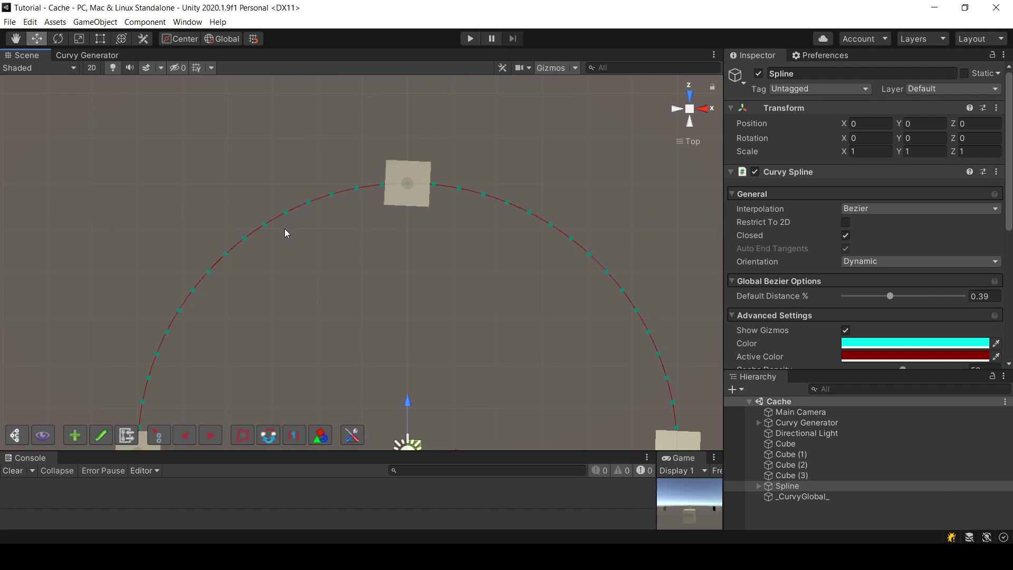
scroll(287, 211, "up", 3)
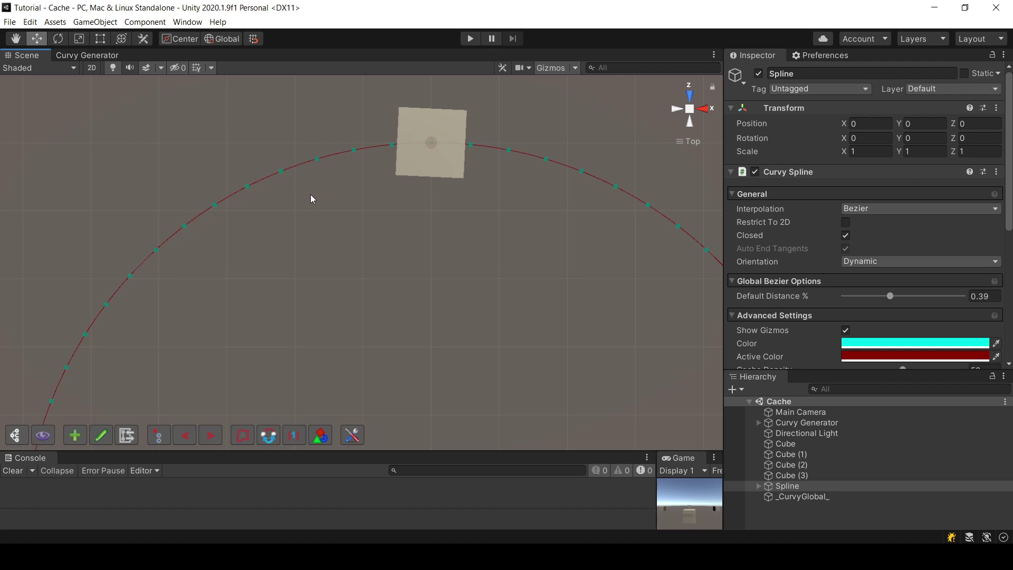
scroll(310, 198, "down", 3)
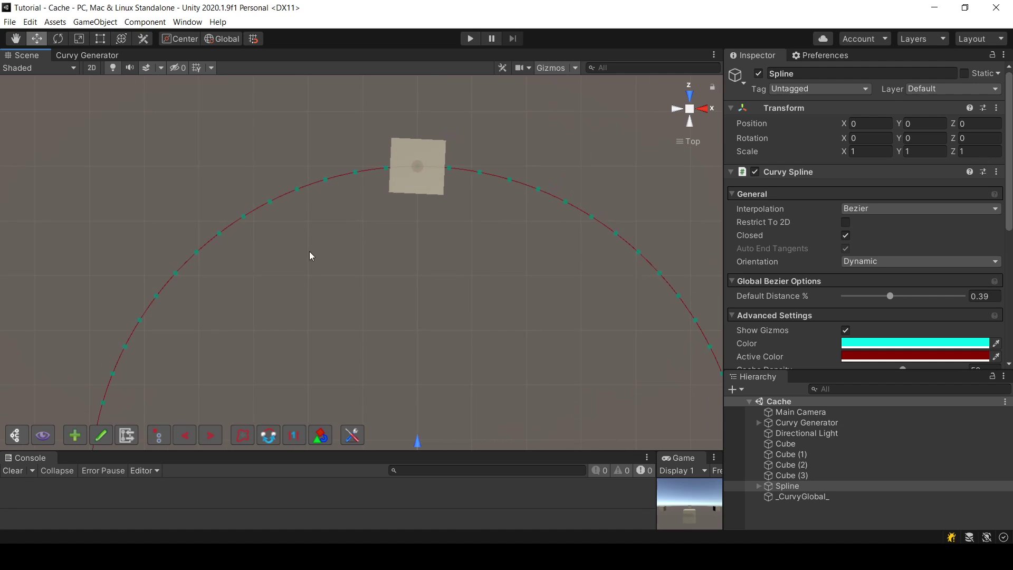
middle_click_drag(310, 251, 334, 268)
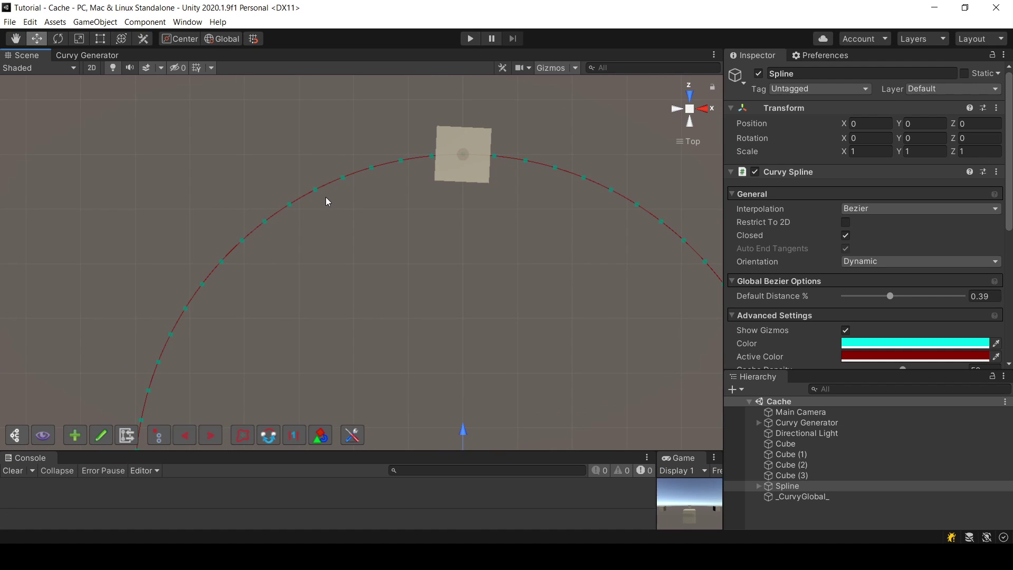
scroll(326, 201, "up", 2)
scroll(325, 163, "up", 5)
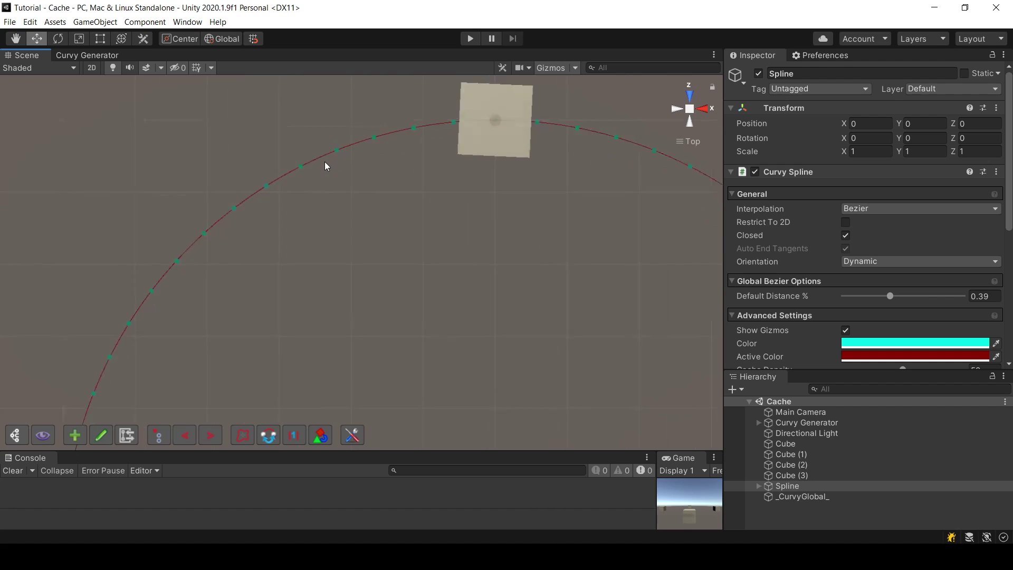
middle_click_drag(315, 147, 318, 216)
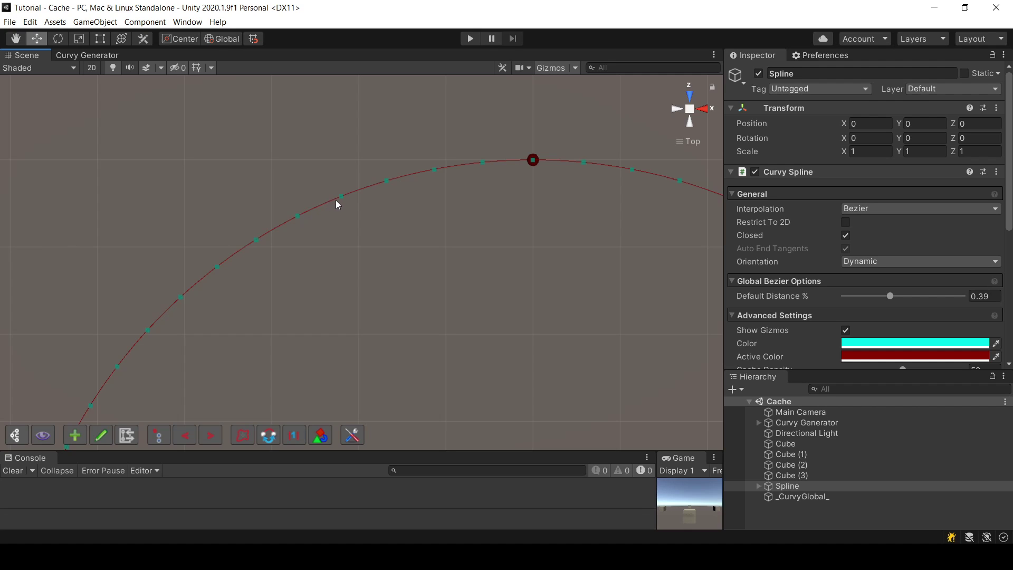
key("ctrl+z")
key("ctrl+z")
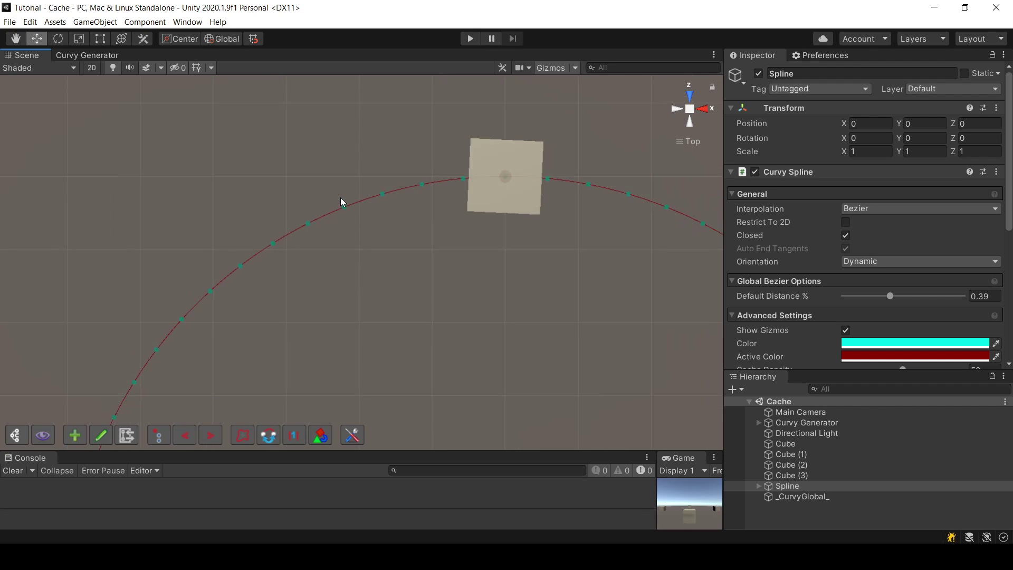
key("ctrl+z")
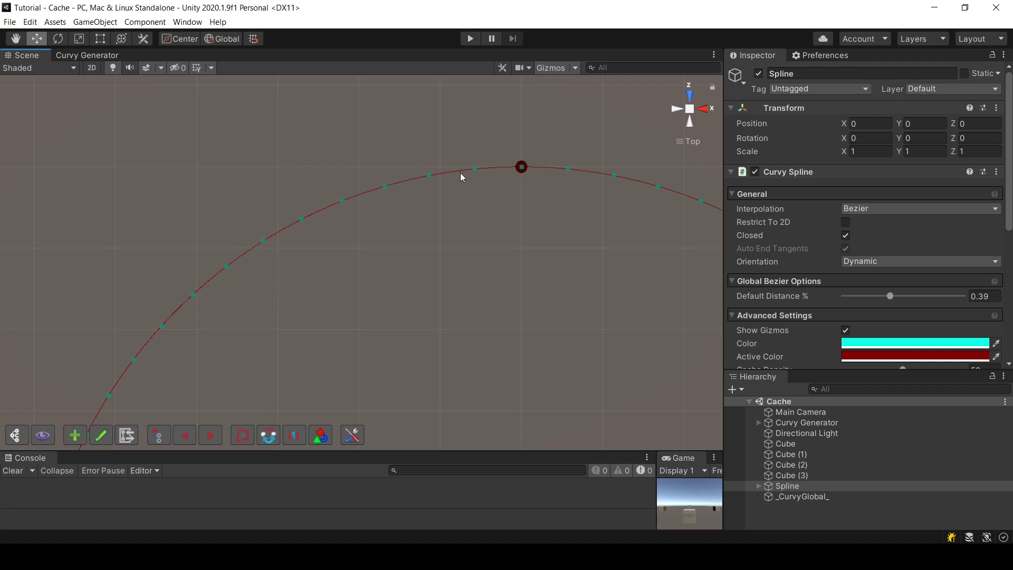
- Select Cube through Cube (3) and frame the whole spline circle in view
left_click(789, 443)
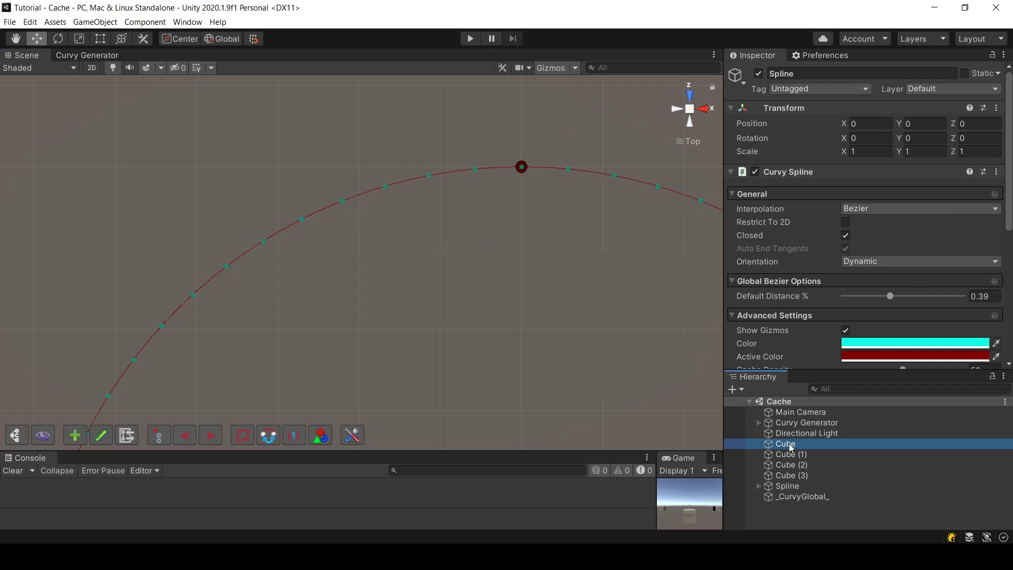
left_click(788, 471, "shift")
scroll(606, 236, "down", 2)
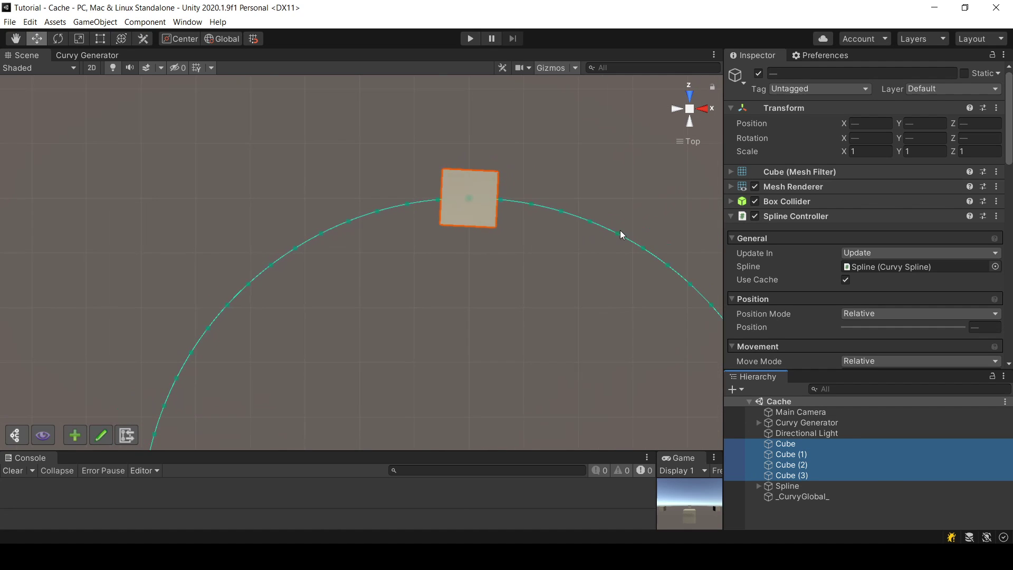
scroll(622, 235, "down", 4)
middle_click_drag(590, 341, 549, 208)
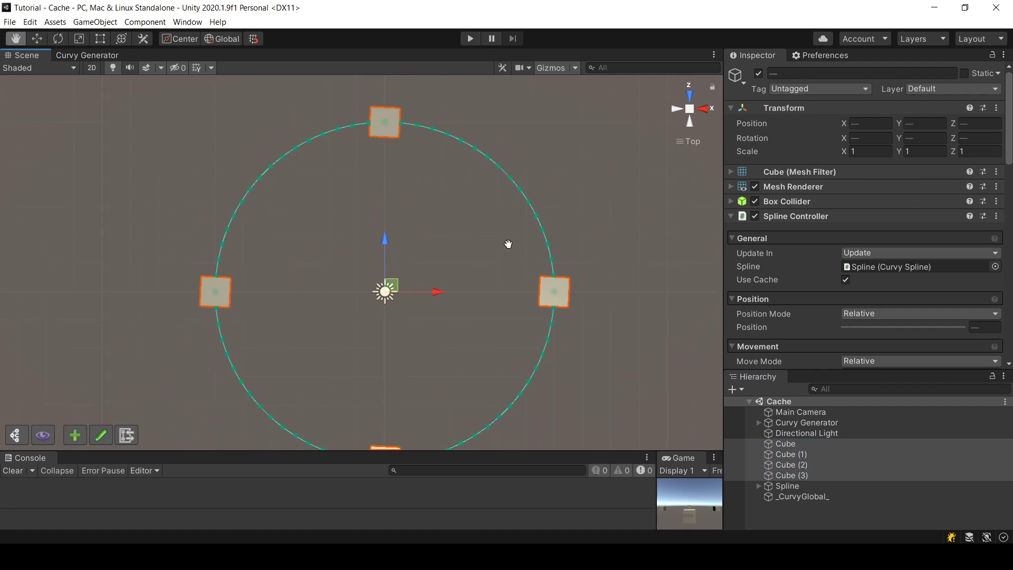
middle_click_drag(508, 243, 538, 235)
scroll(538, 235, "down", 1)
- Disable Use Cache on the four cubes, play the scene, then re-enable Use Cache
left_click(846, 280)
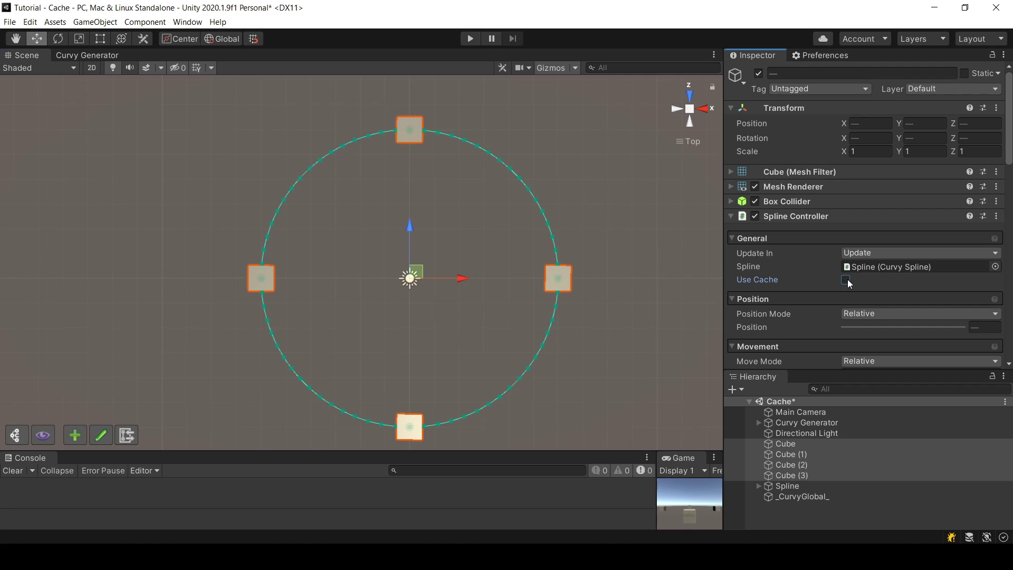
left_click(471, 38)
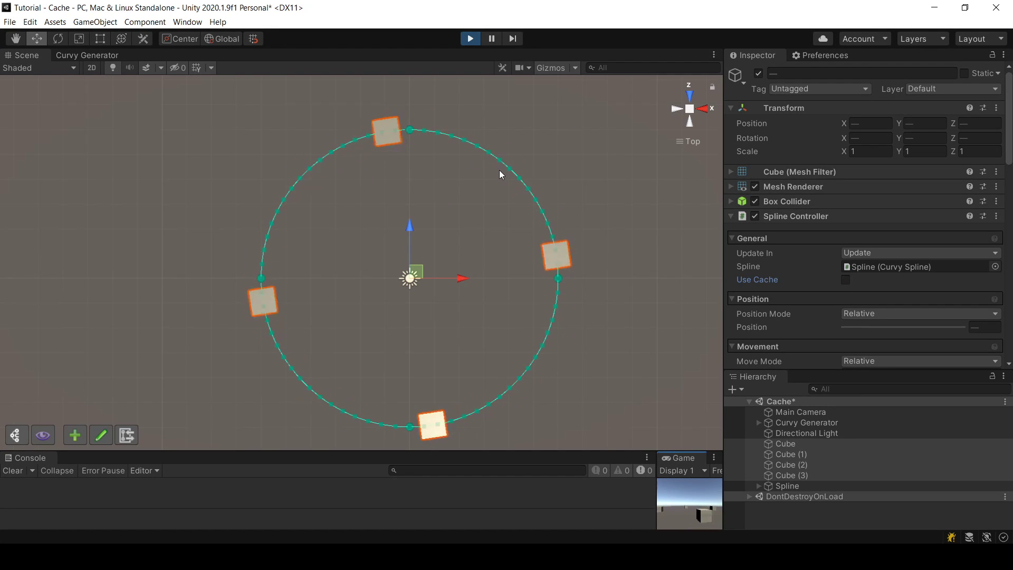
left_click(846, 280)
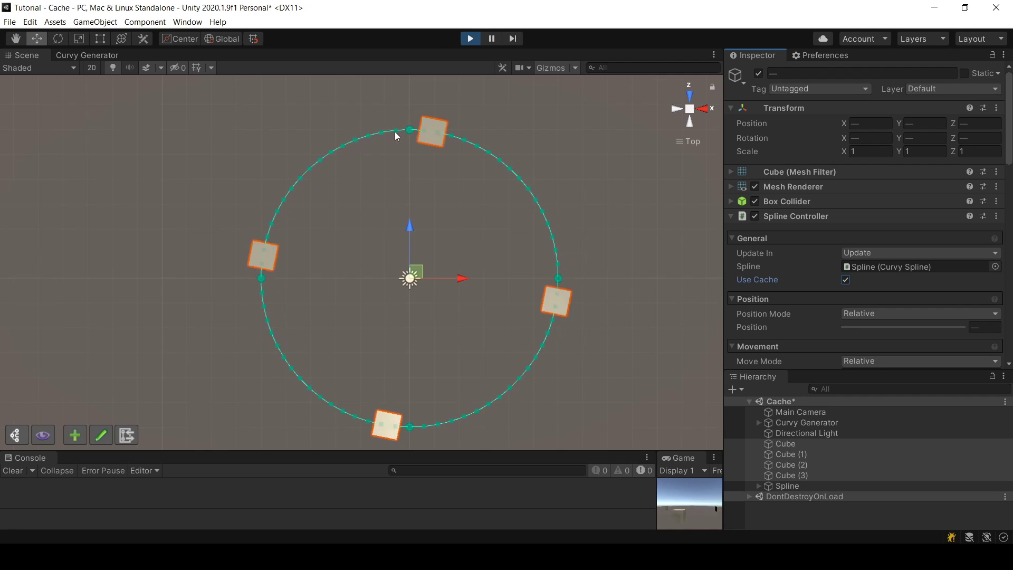
- Select the spline and drag its Cache Density down to the minimum, then slightly up
left_click(825, 487)
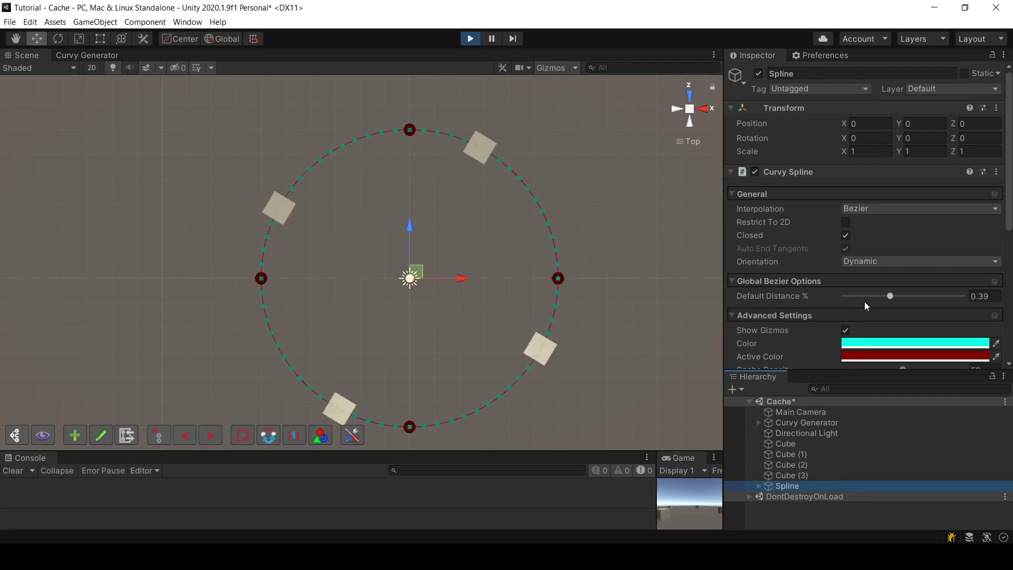
scroll(886, 258, "down", 3)
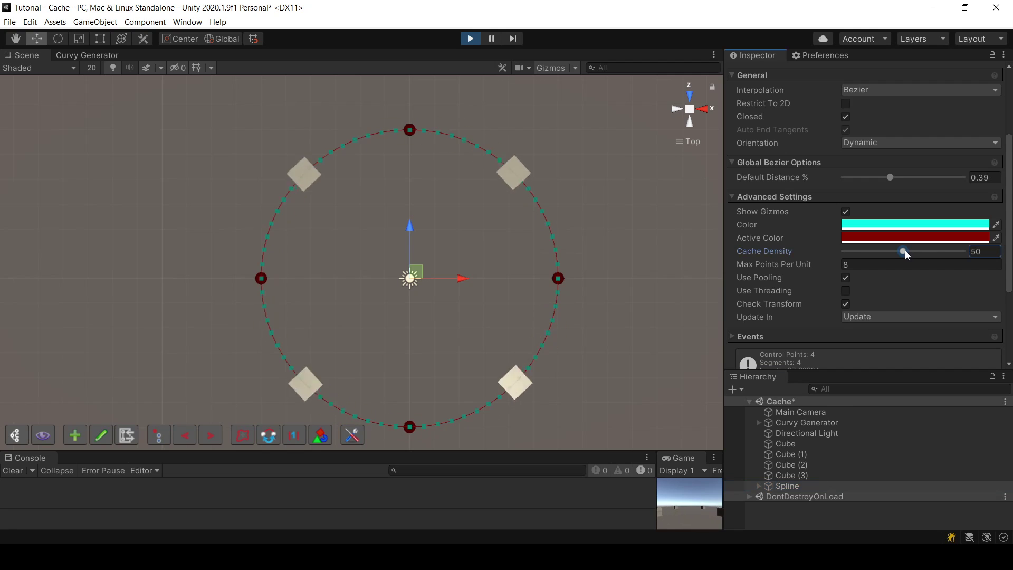
left_click_drag(904, 251, 842, 259)
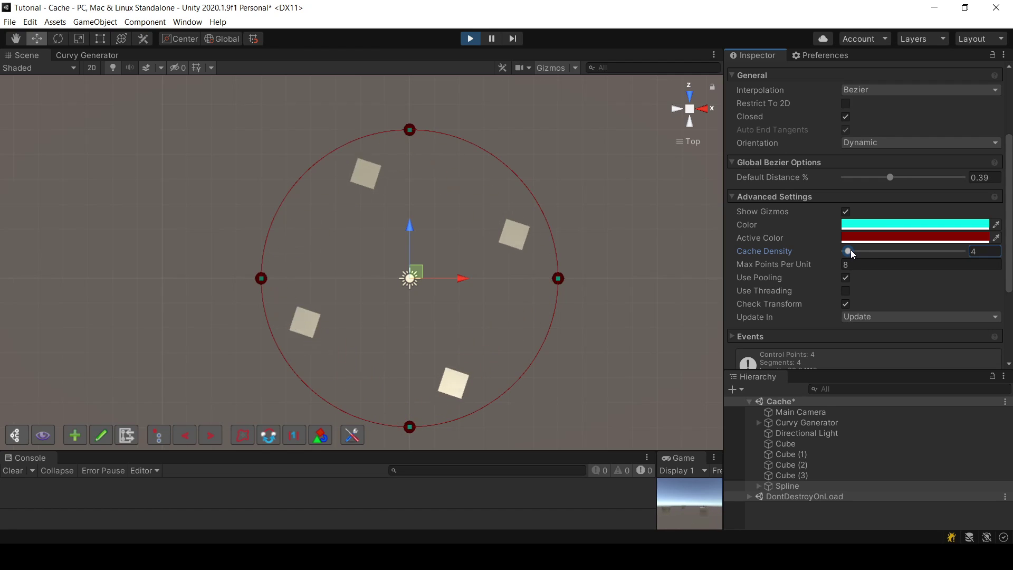
left_click_drag(851, 251, 908, 251)
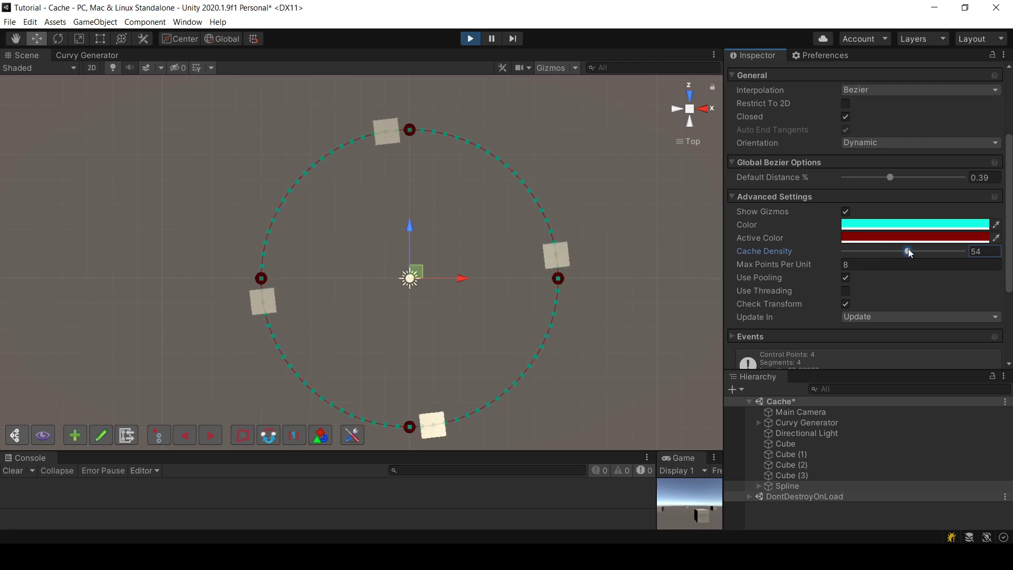
- Push Cache Density to 100, re-centre the circle, then lower it to 42
left_click_drag(907, 251, 963, 251)
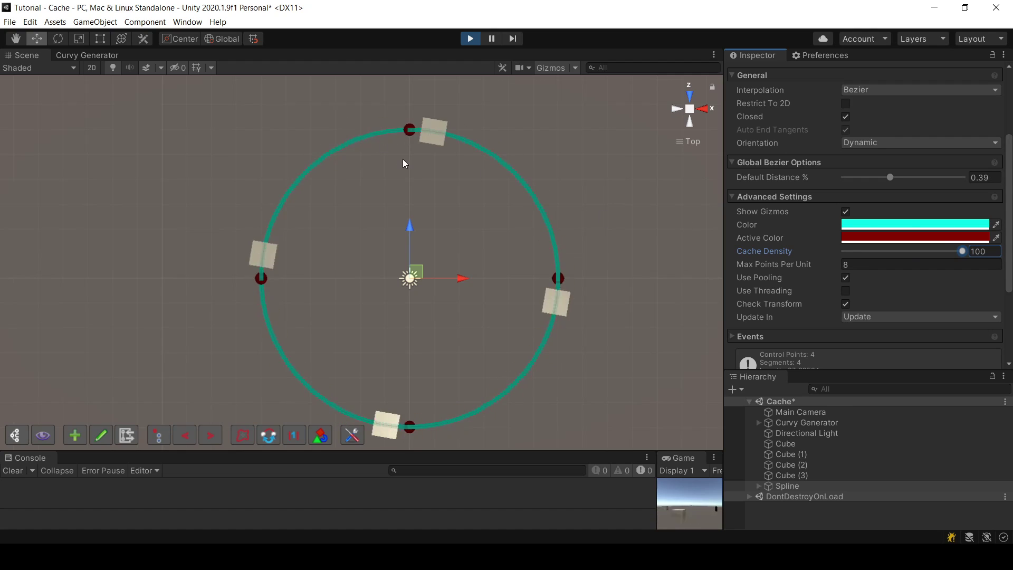
scroll(406, 155, "up", 5)
scroll(406, 155, "up", 5)
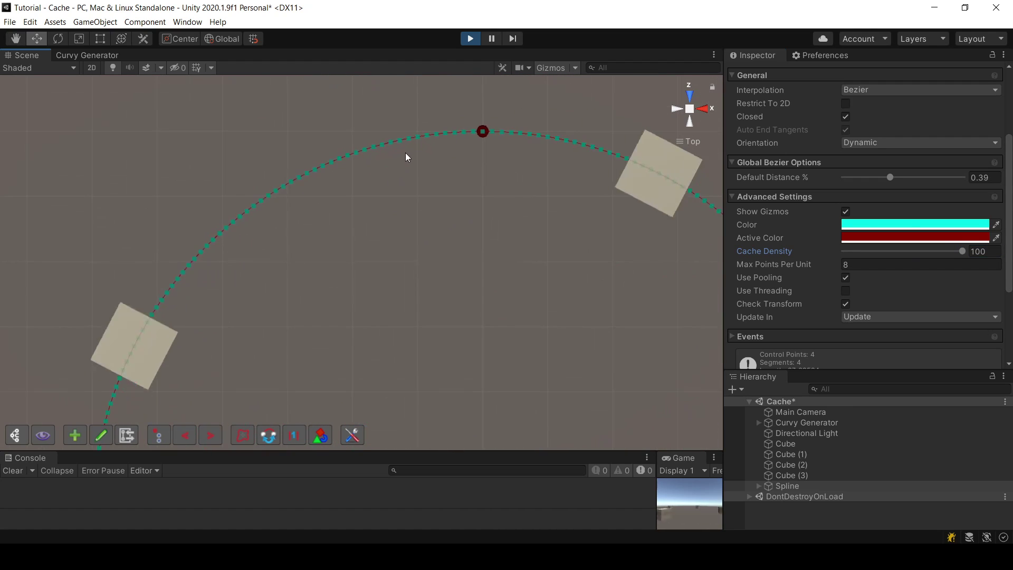
scroll(389, 217, "down", 8)
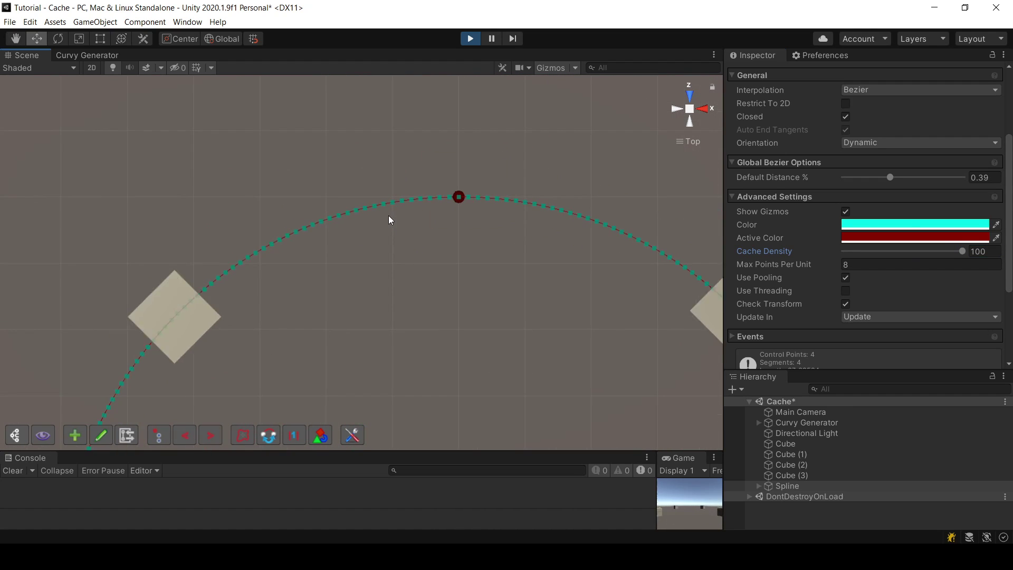
scroll(390, 219, "down", 2)
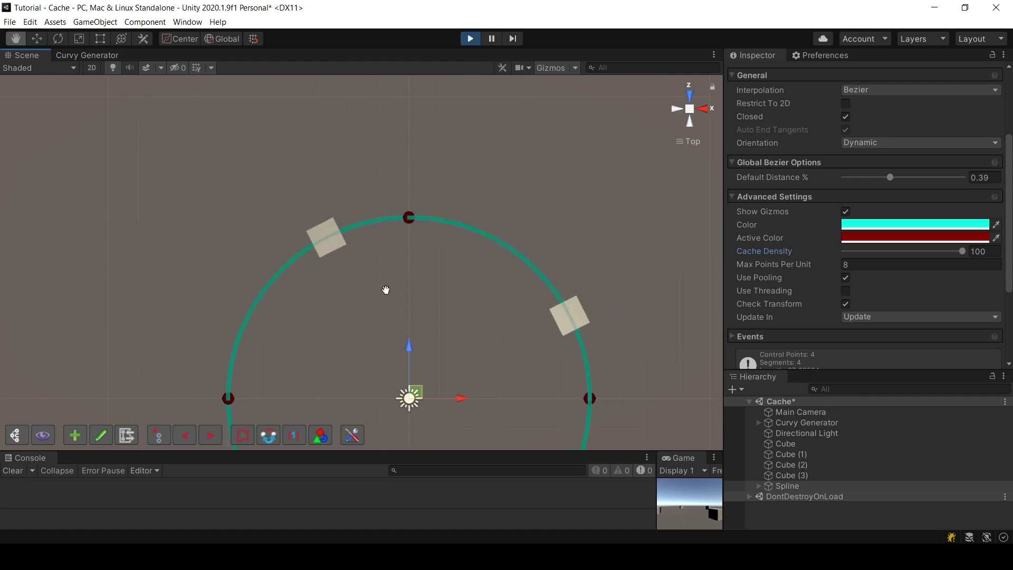
middle_click_drag(386, 289, 388, 223)
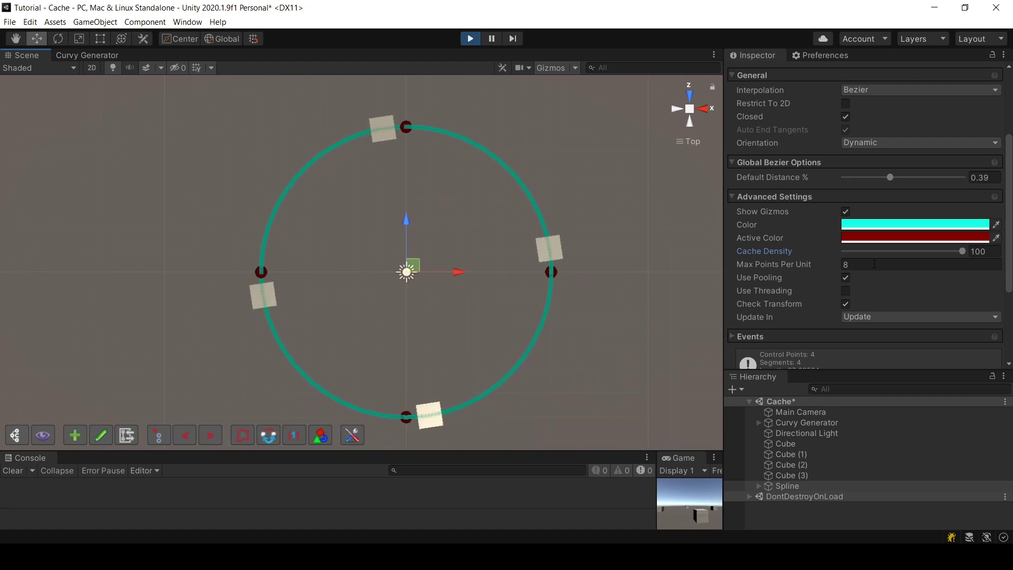
left_click_drag(962, 251, 894, 255)
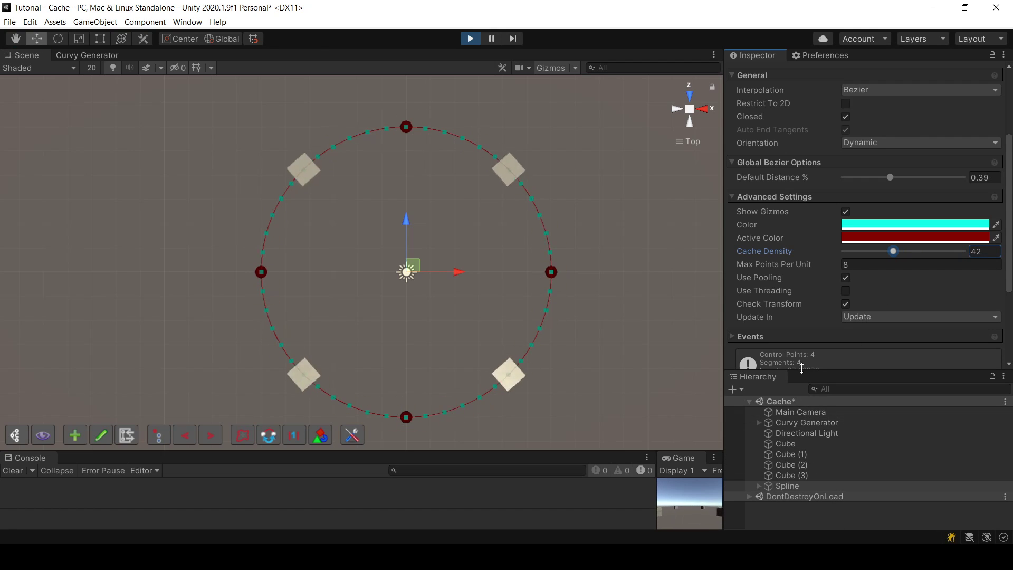
- Select Cube through Cube (3) and uncheck Use Cache in their Spline Controller's General section
left_click(803, 444)
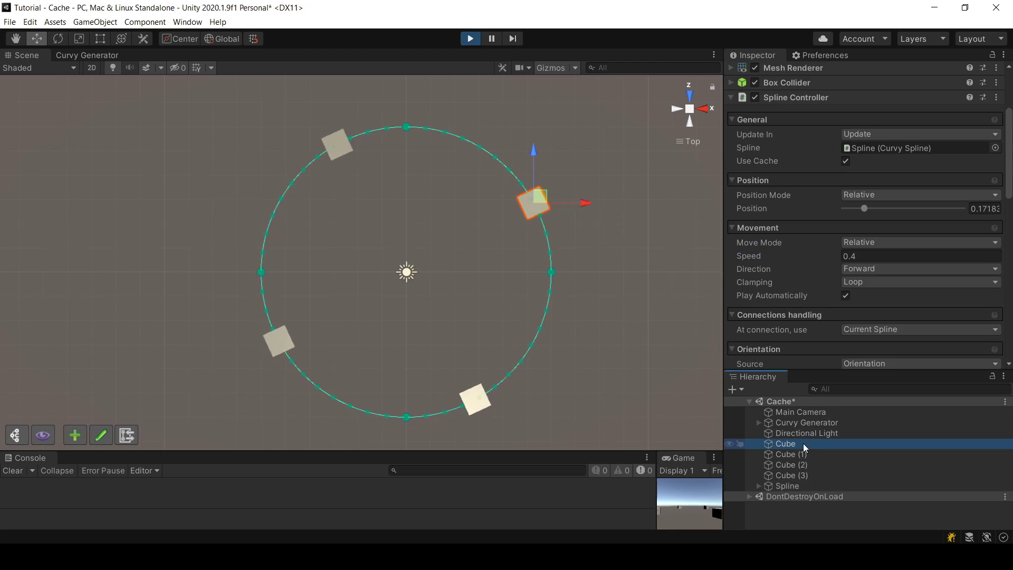
left_click(797, 475, "shift")
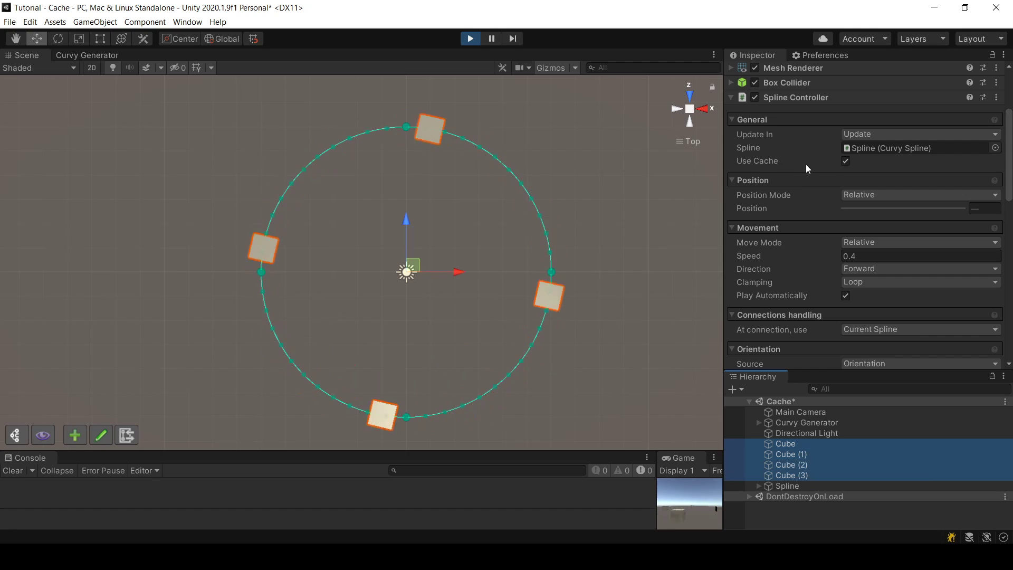
left_click(848, 162)
left_click(848, 161)
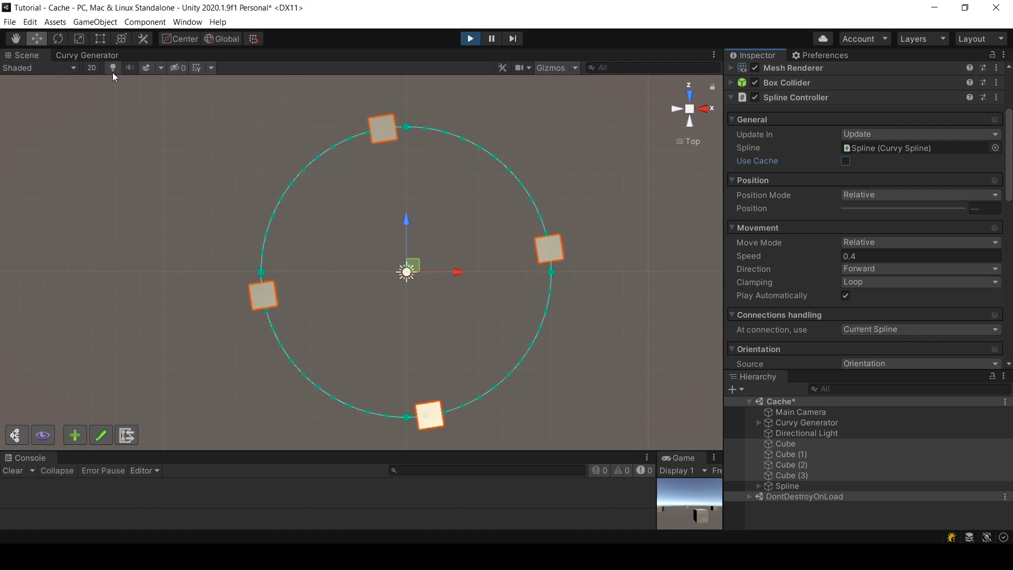
- Uncheck Use Cache on the Curvy Generator's Input Spline Path module
left_click(758, 423)
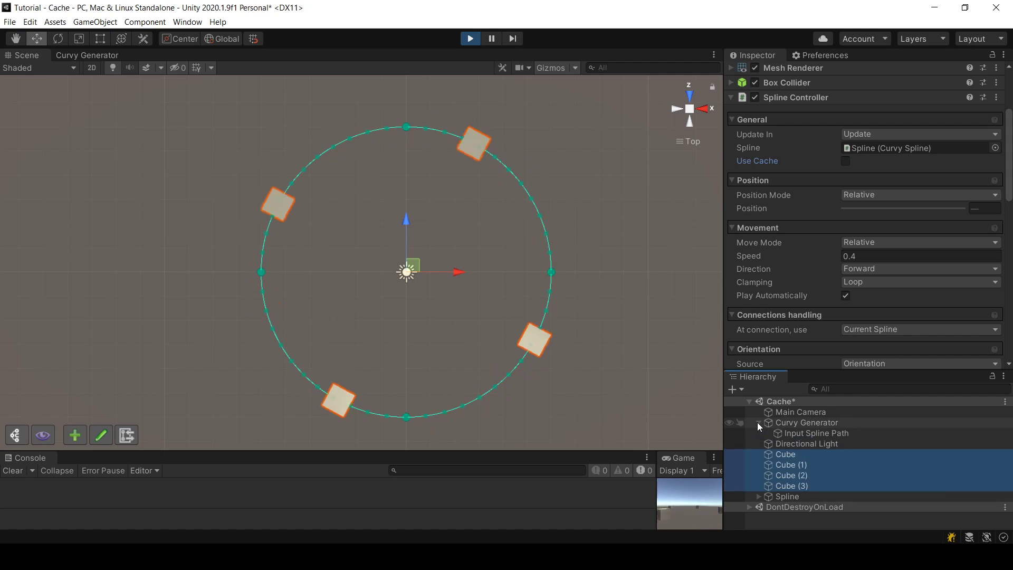
left_click(801, 433)
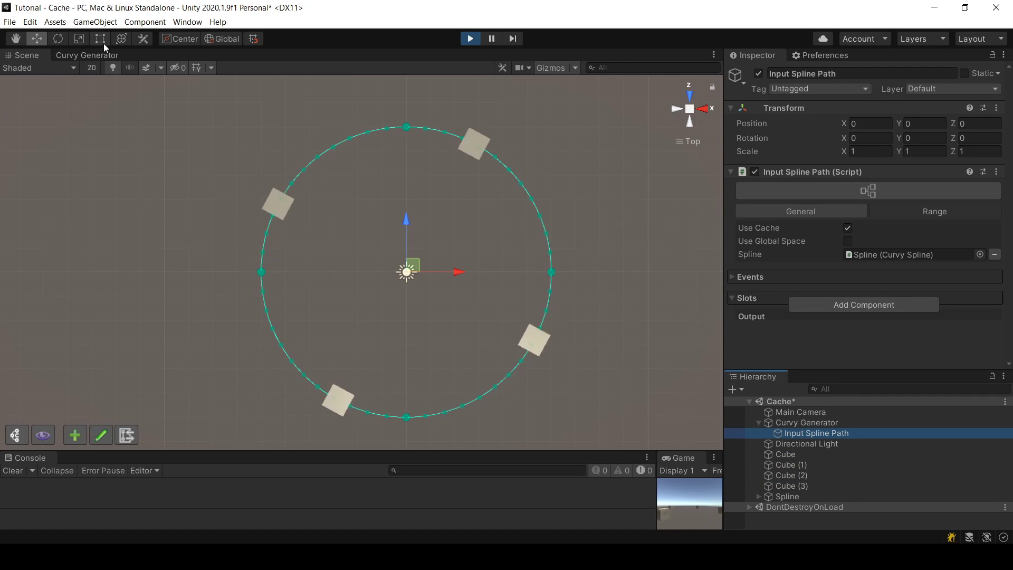
left_click(91, 54)
left_click(905, 188)
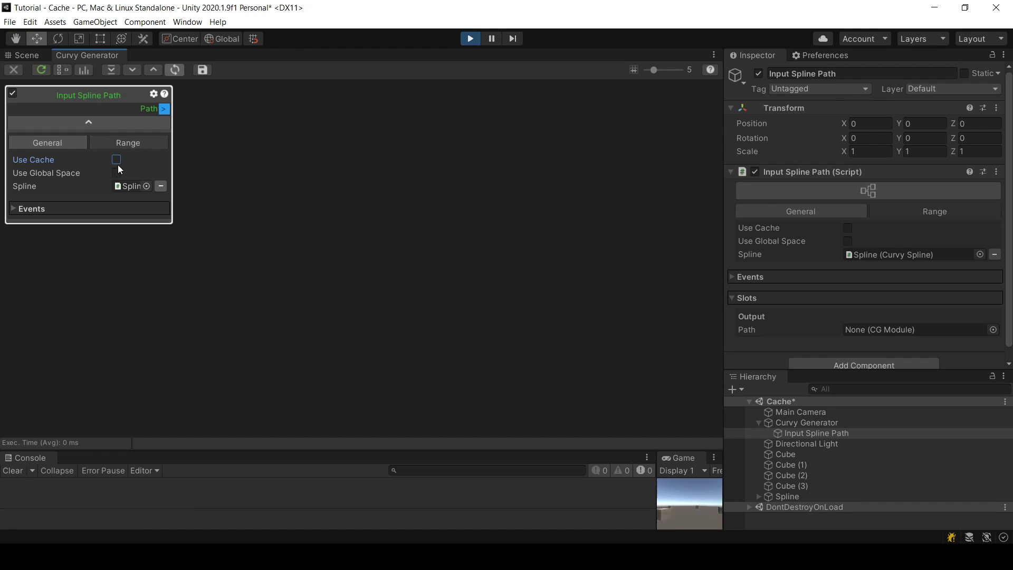
- Switch between the Scene and Curvy Generator tabs, ending on the Scene view to watch the cubes
left_click(31, 57)
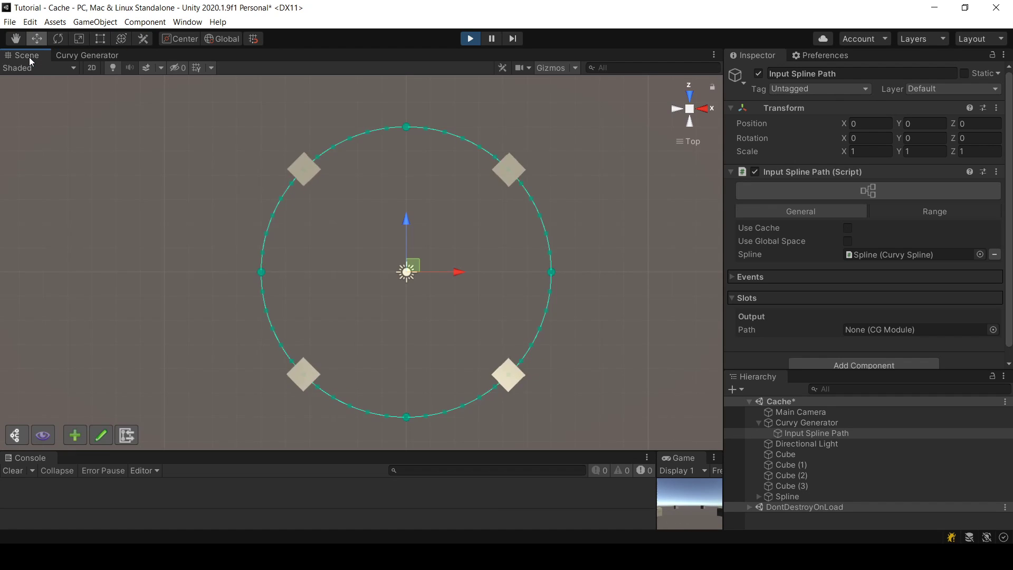
left_click(62, 58)
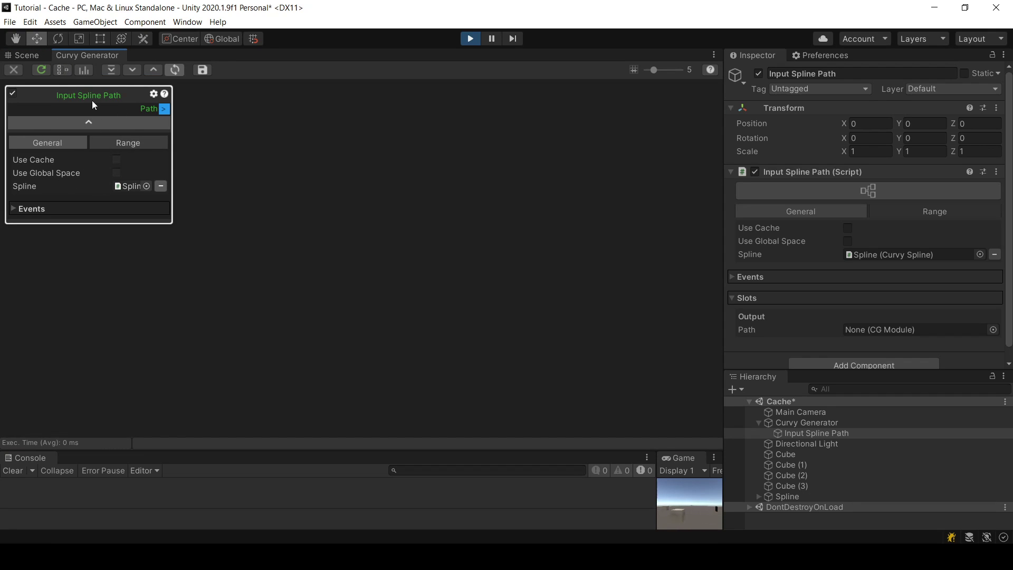
left_click(33, 56)
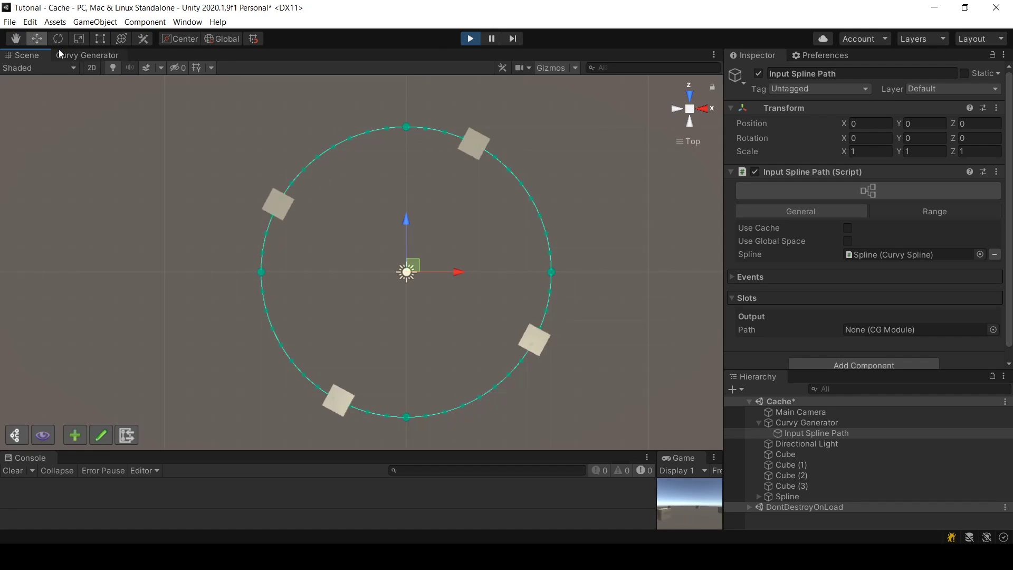